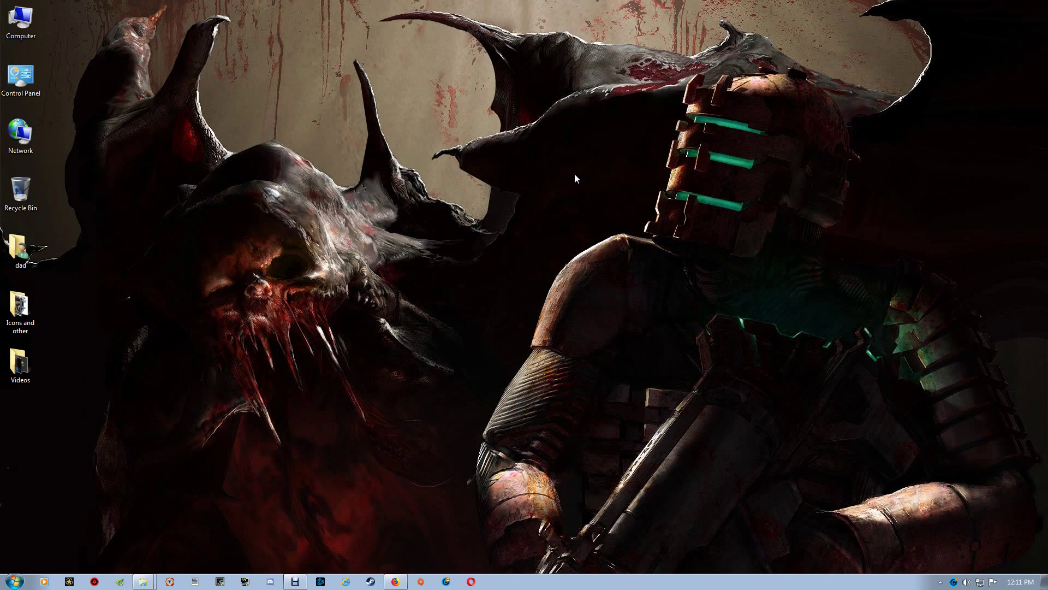
- Bring back the ModDB ENB and SweetFX for Dead Space addon page, scrolled to the top
click(396, 583)
scroll(726, 301, up, 8)
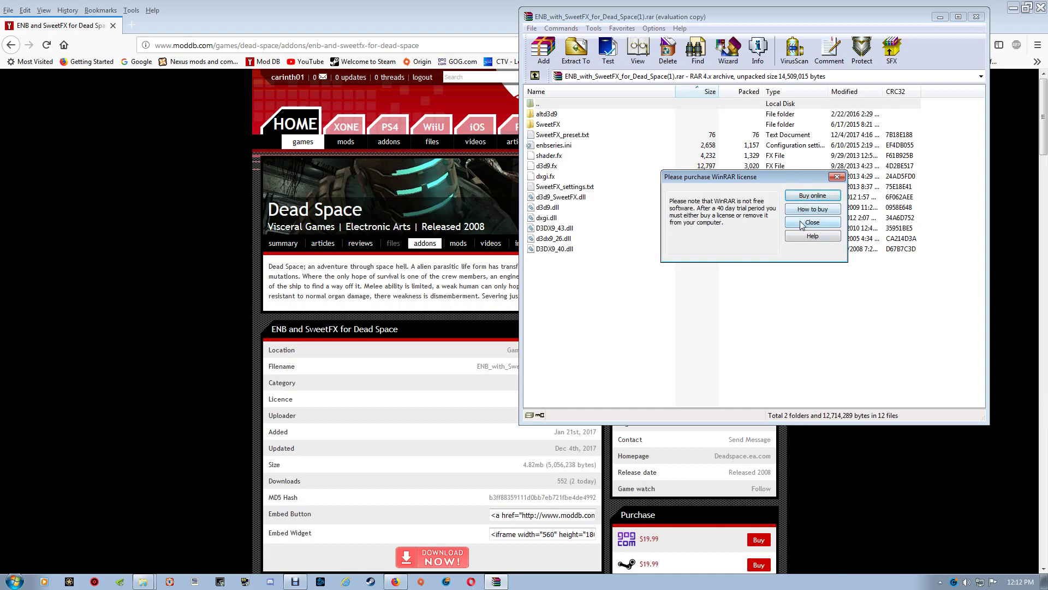
- Dismiss the WinRAR license notice and minimize Firefox, leaving the archive window over the desktop
click(812, 222)
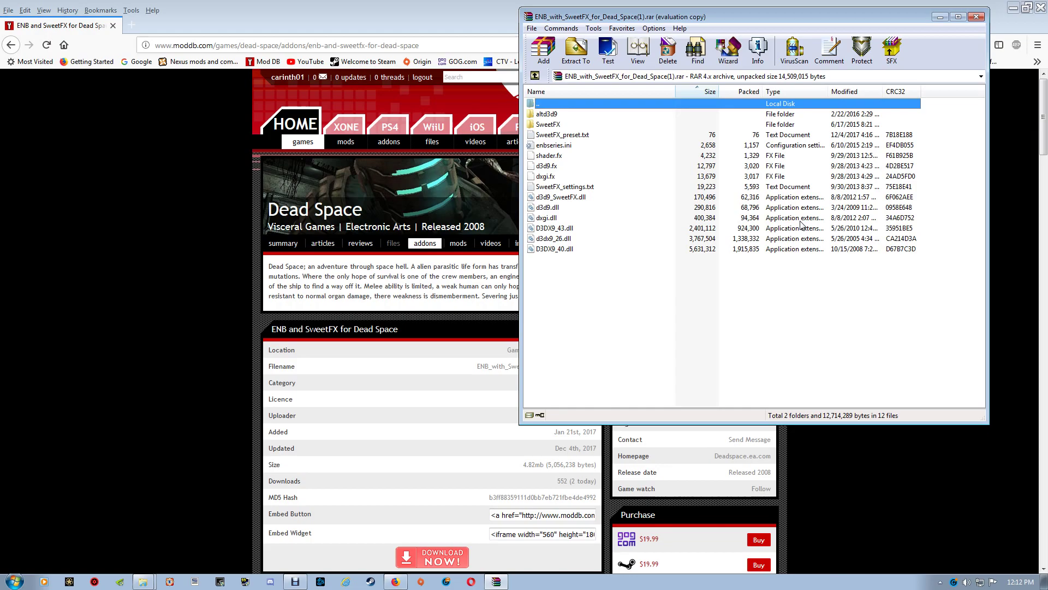
click(1016, 7)
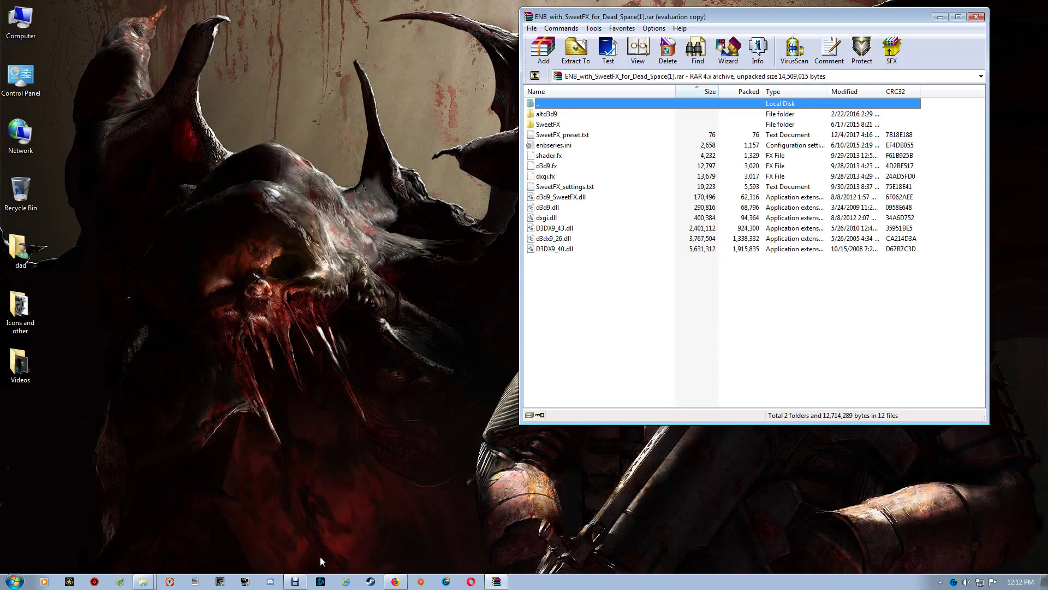
- Switch to the Explorer window showing Program Files (x86)\Origin Games
click(144, 583)
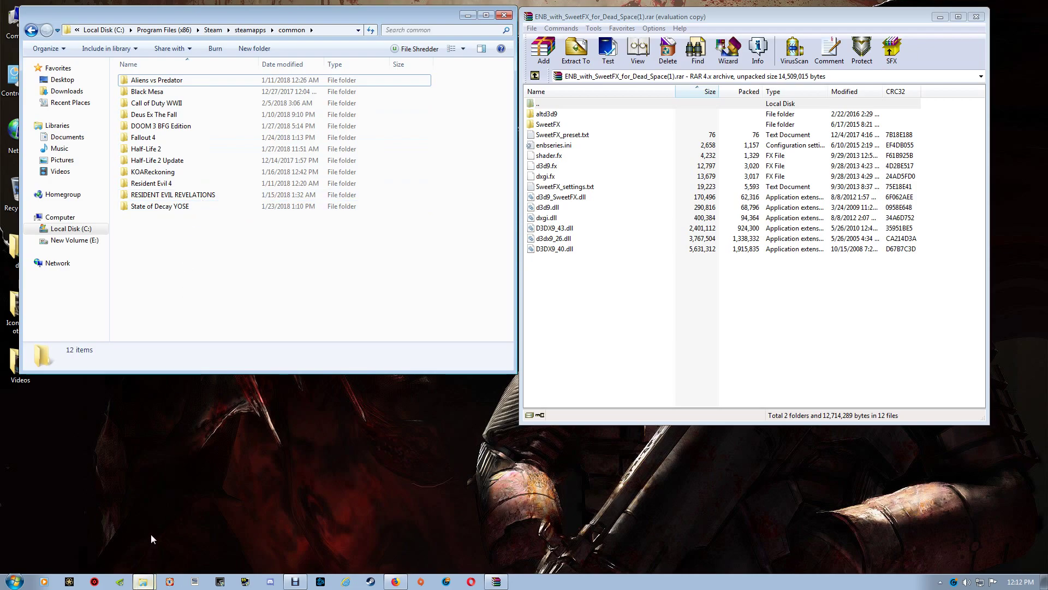
key(alt+Tab)
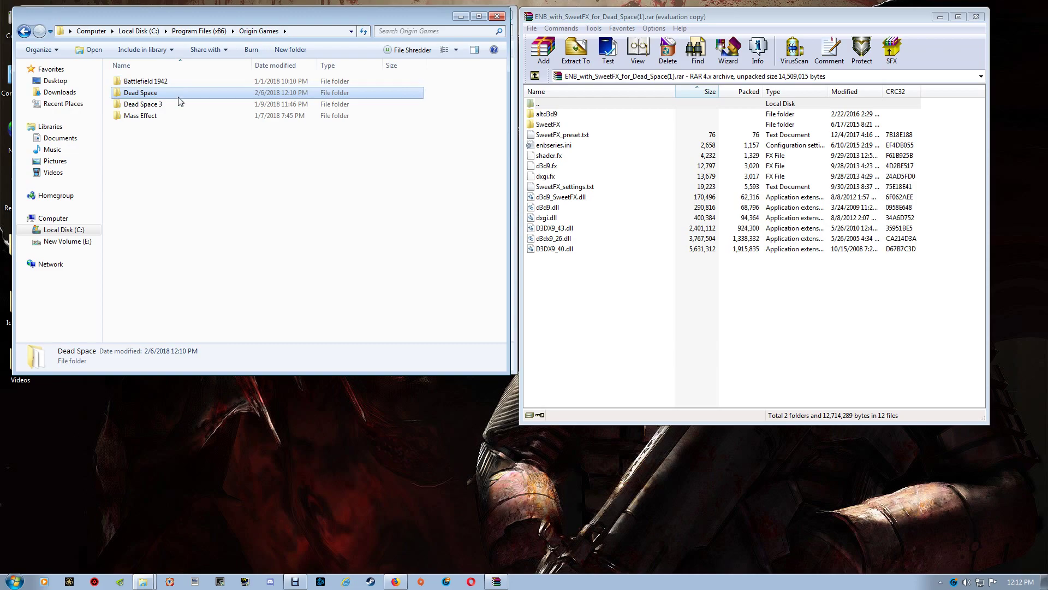
- Open the Dead Space folder and copy all 14 archive items from WinRAR into it
double_click(135, 97)
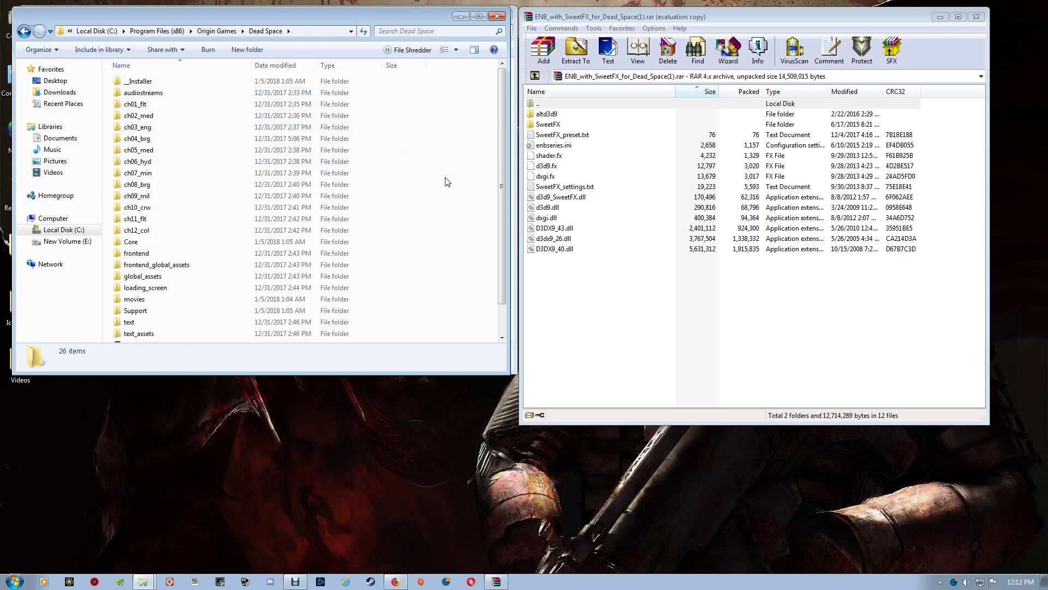
drag(580, 276, 444, 164)
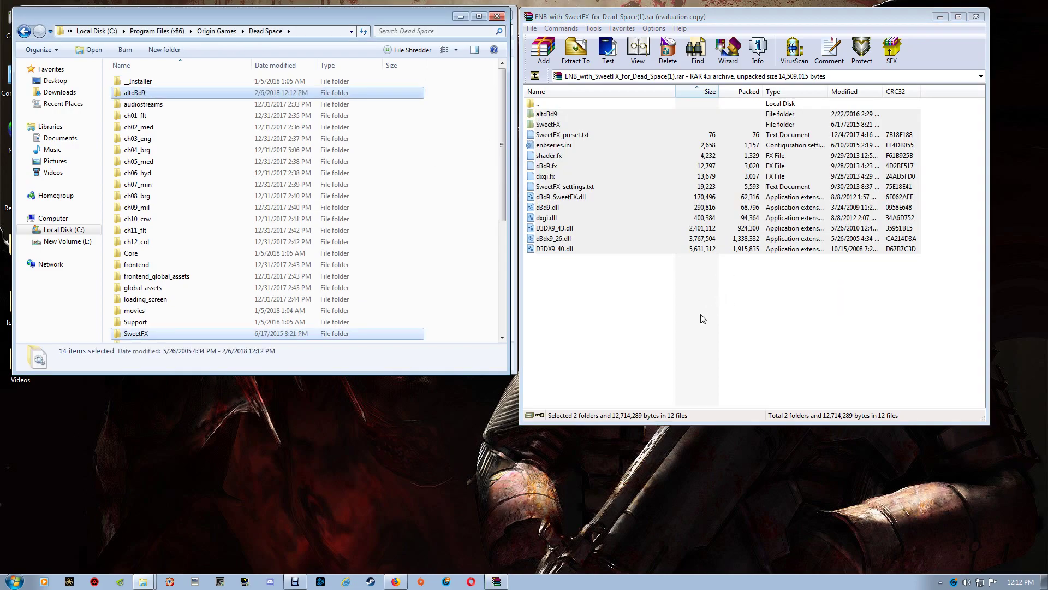
scroll(458, 211, down, 5)
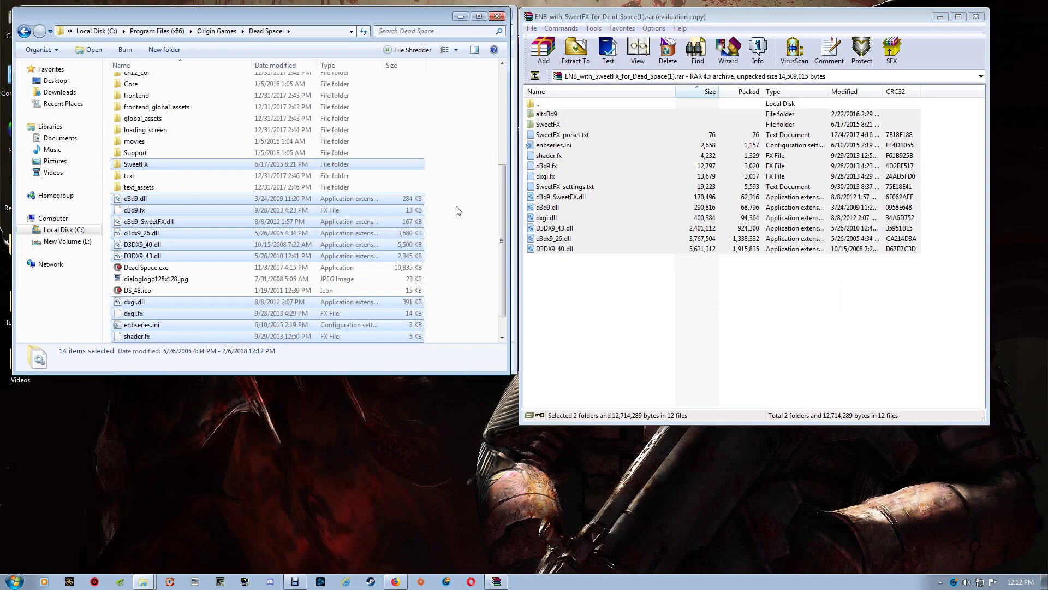
scroll(458, 211, down, 1)
click(460, 192)
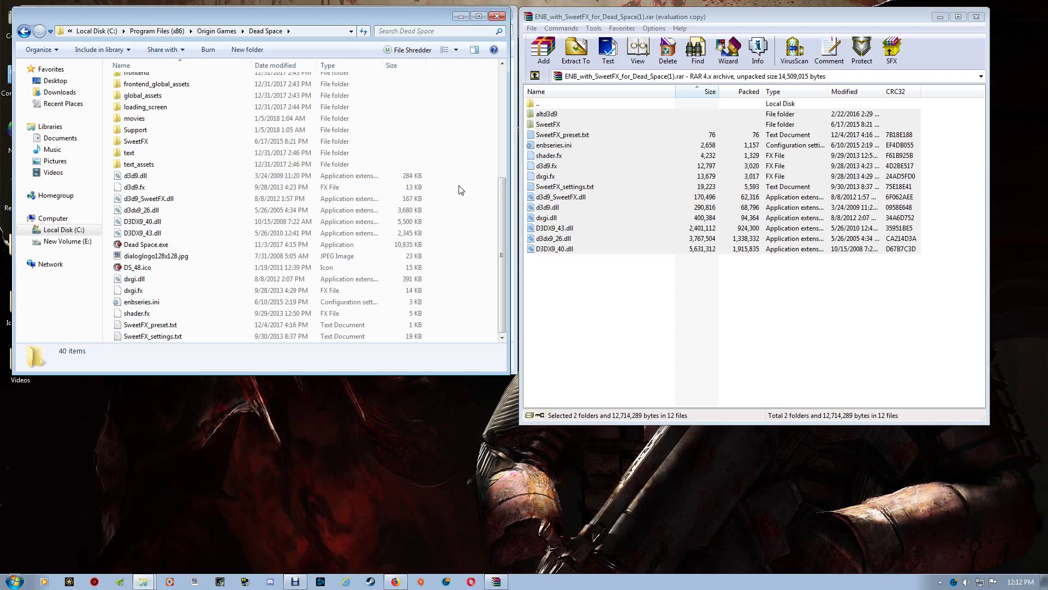
- Rename dxgi.dll in the Dead Space folder to d3d11.dll
click(127, 281)
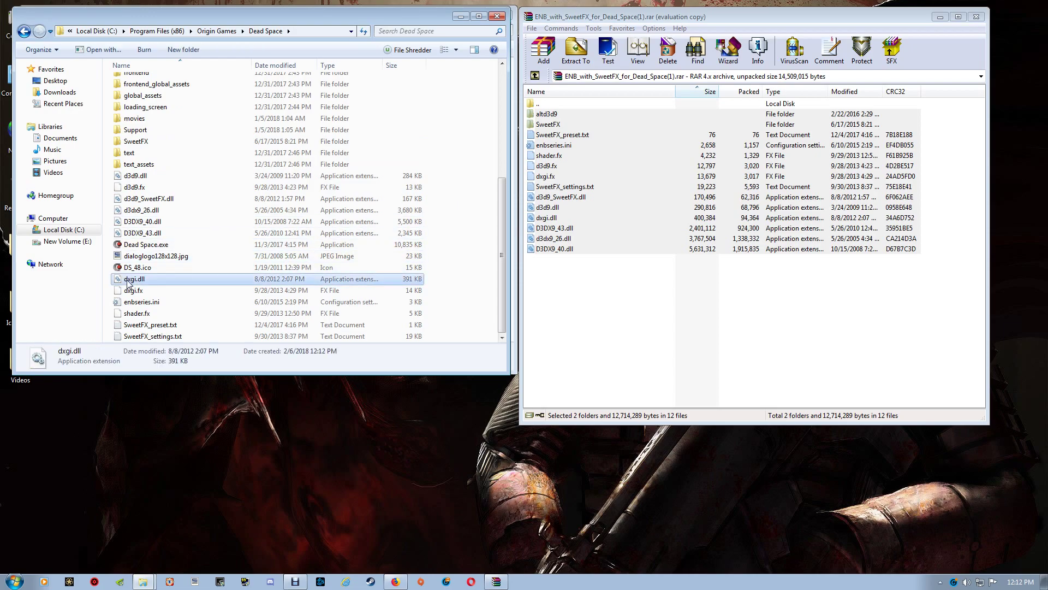
click(128, 279)
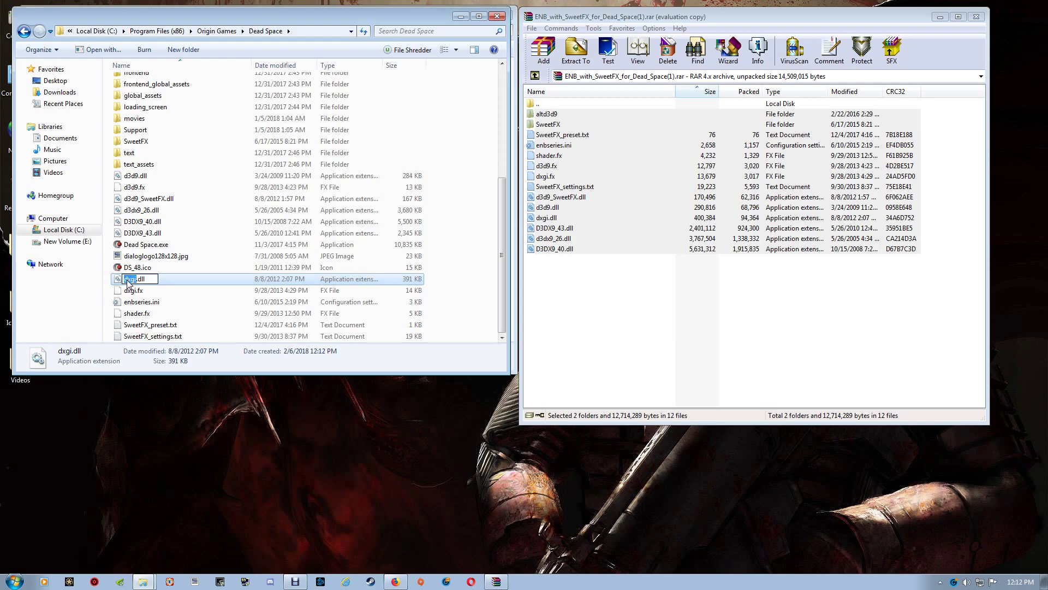
text(d3d11)
key(Return)
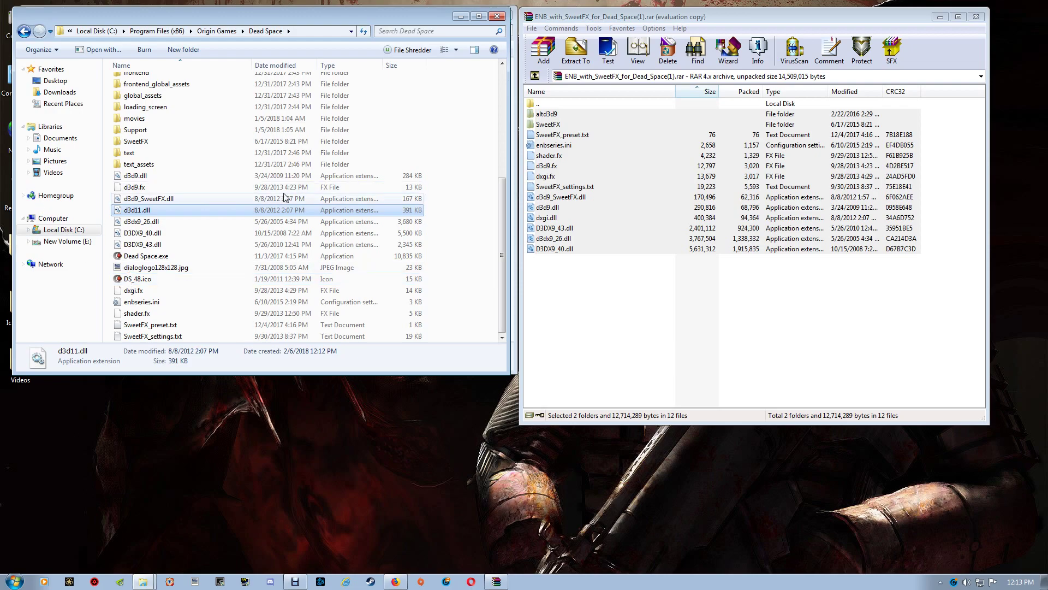
- Replace Dead Space's d3d9.dll with the 344 KB copy from altd3d9\blackmesa
scroll(284, 197, up, 6)
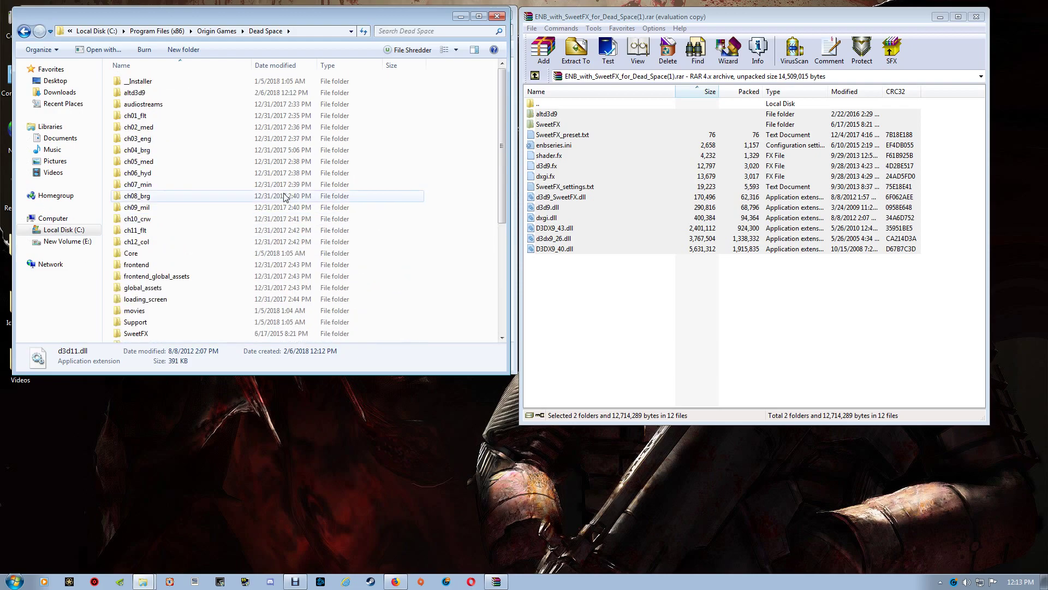
double_click(214, 94)
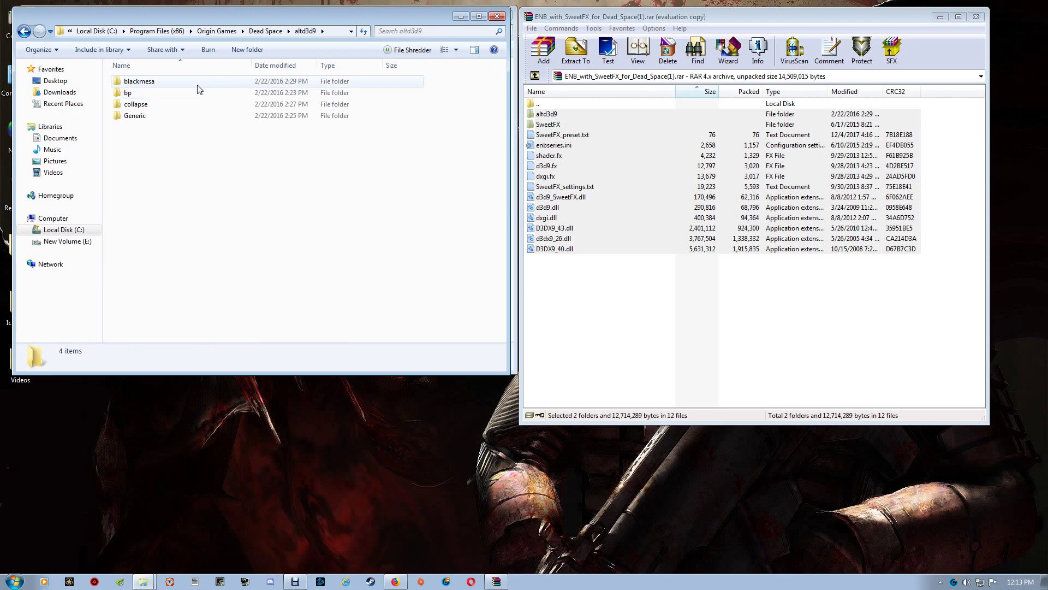
double_click(186, 83)
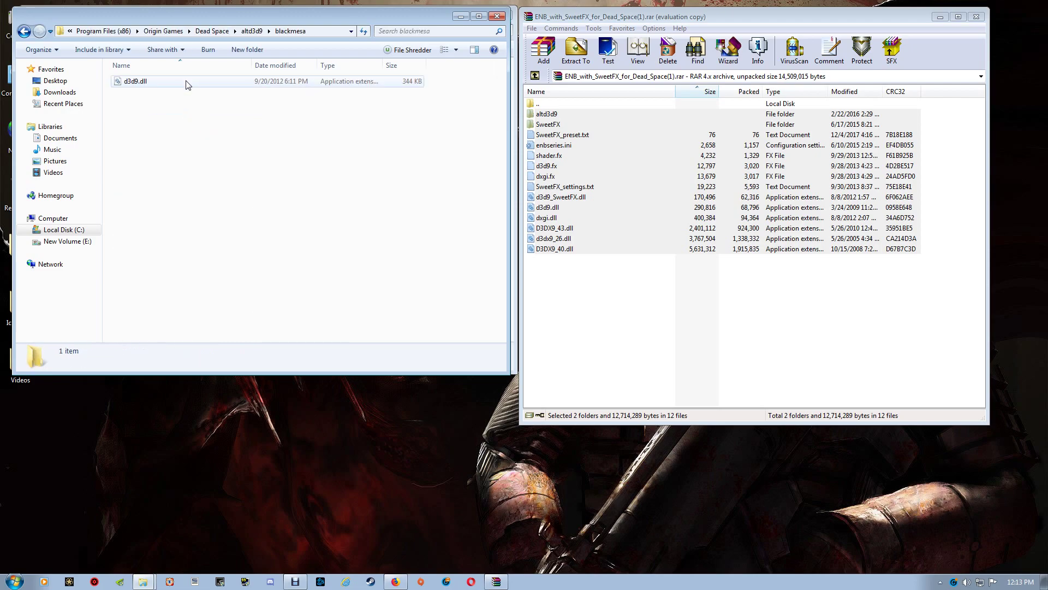
click(179, 82)
right_click(177, 81)
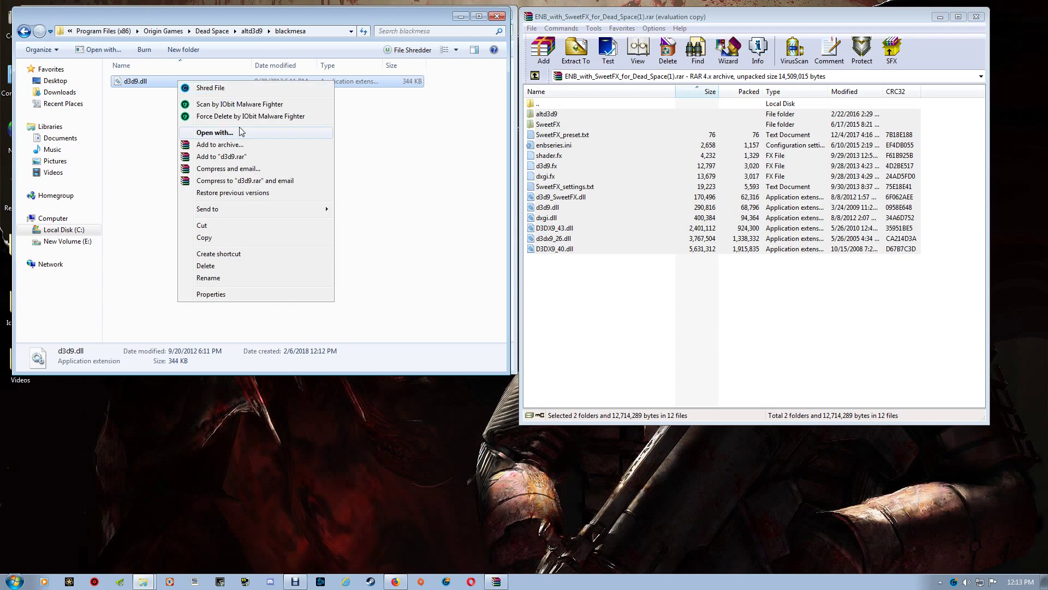
click(228, 236)
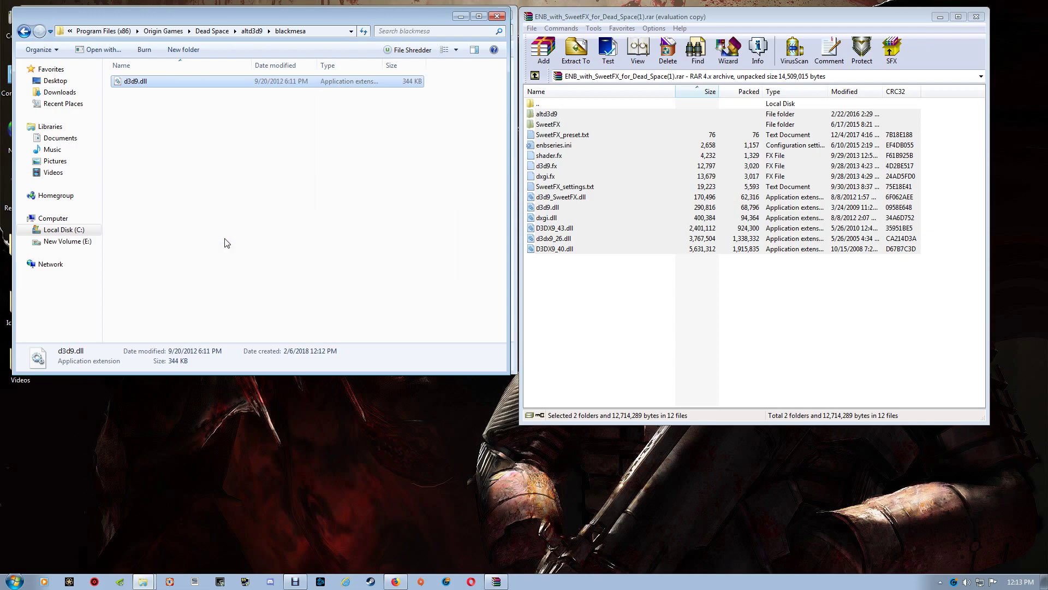
click(23, 32)
click(24, 32)
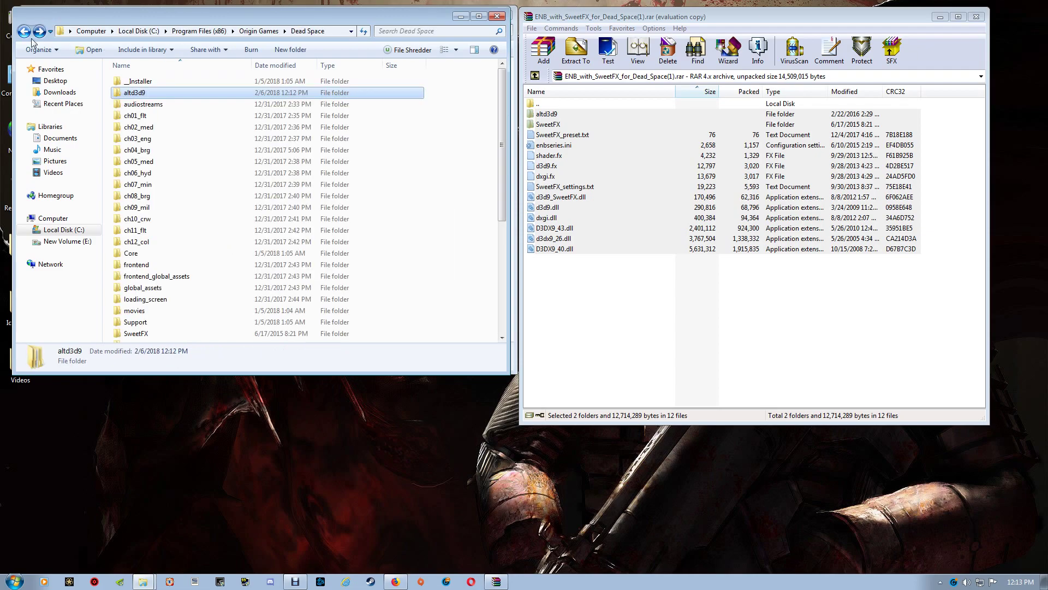
right_click(466, 221)
click(497, 295)
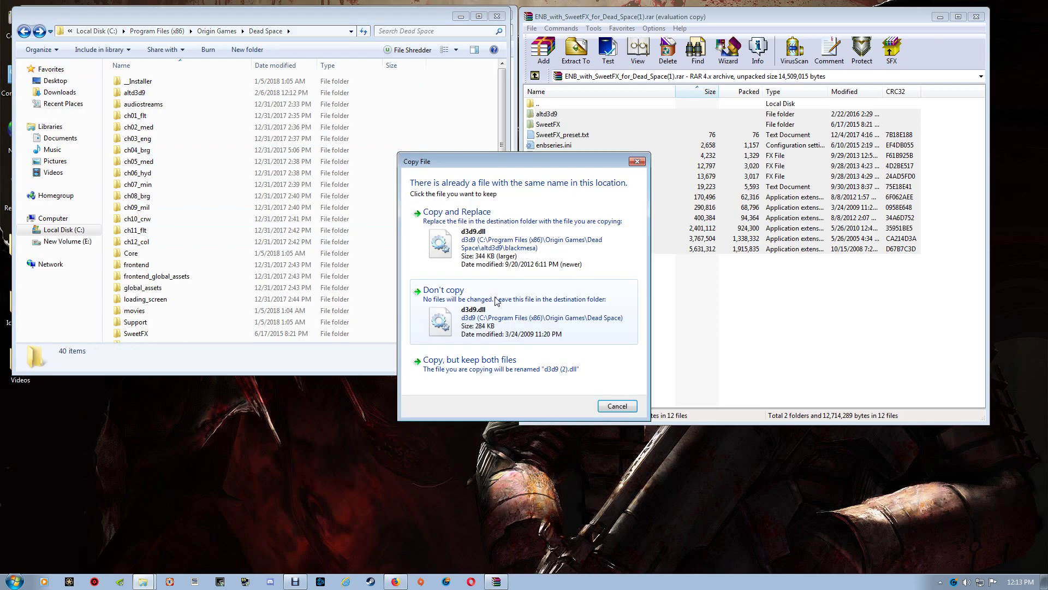
click(530, 247)
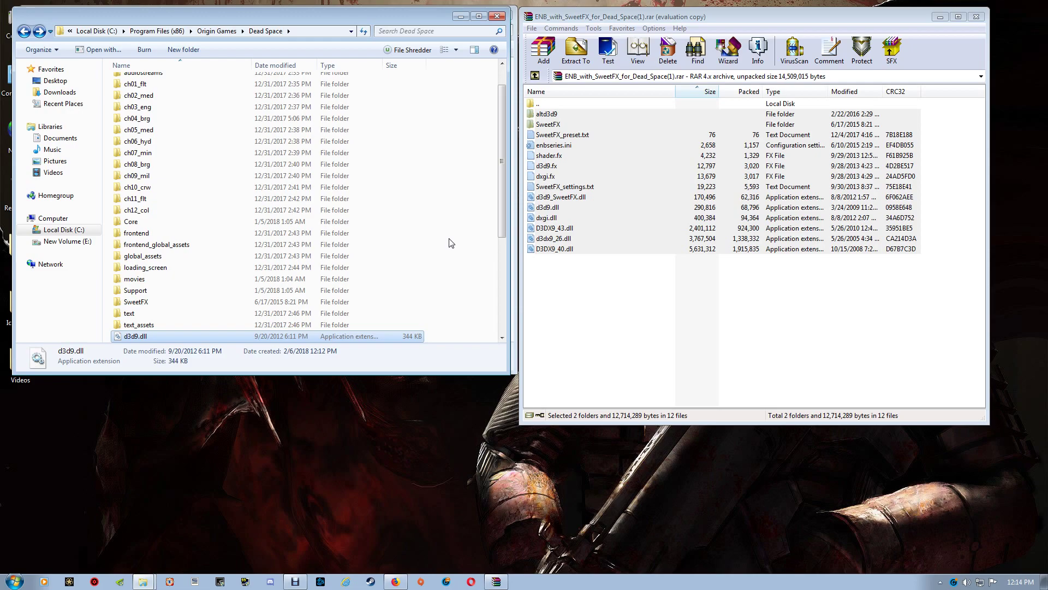
- Open SweetFX\Presets in the Dead Space folder to check the Dead Space.txt preset
double_click(174, 303)
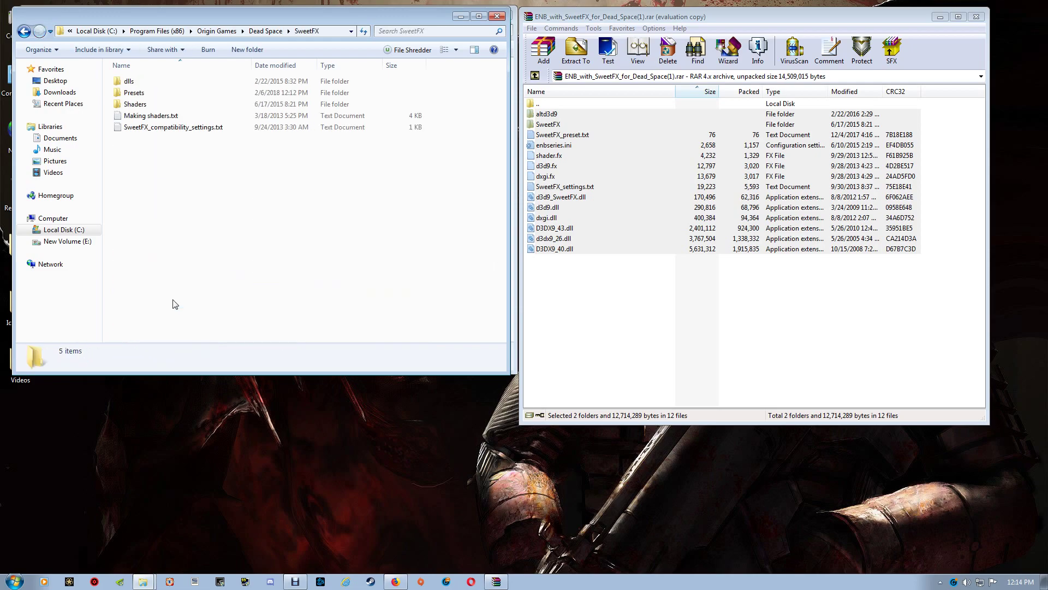
double_click(149, 99)
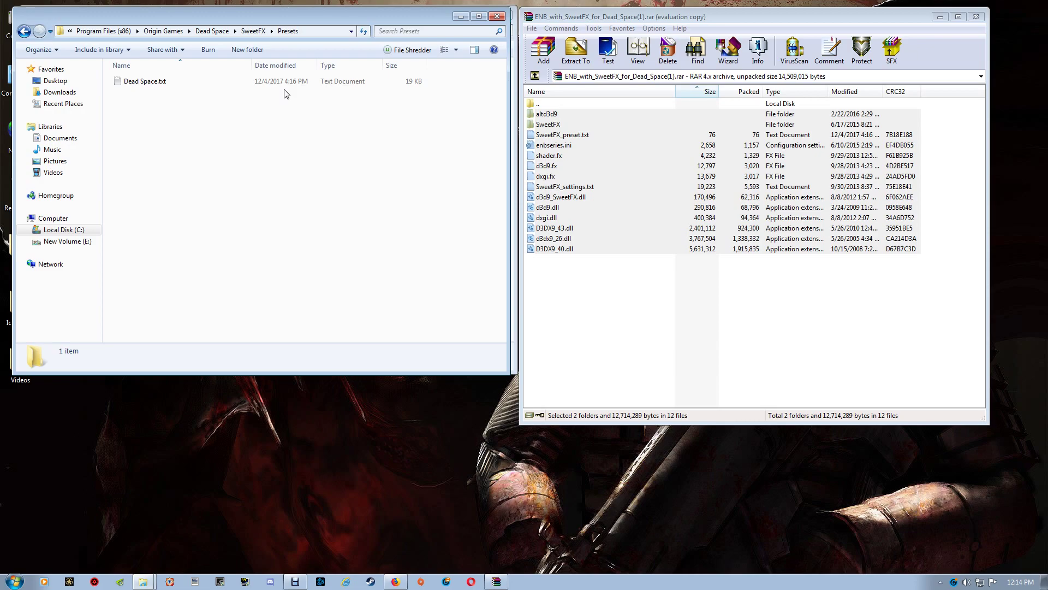
- Return to the Dead Space folder and copy the Dead Space.exe file name
click(24, 31)
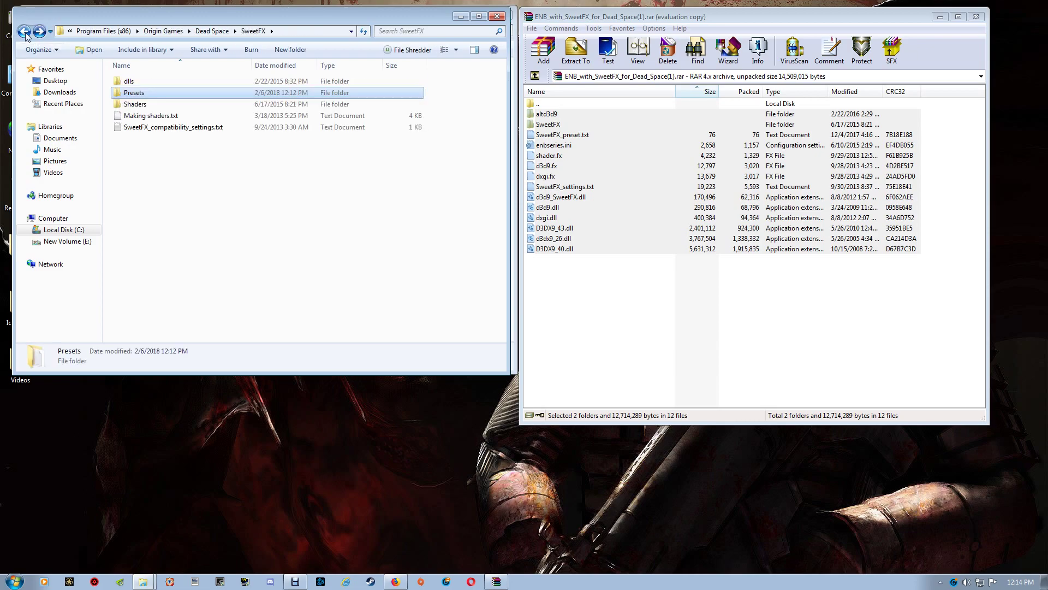
click(24, 31)
scroll(428, 161, down, 6)
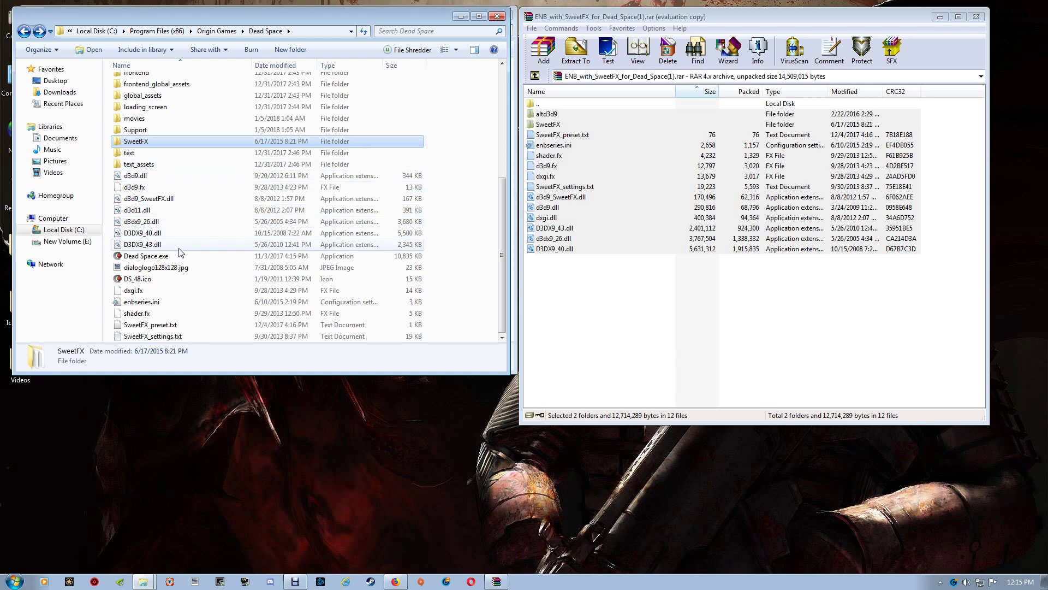
click(153, 262)
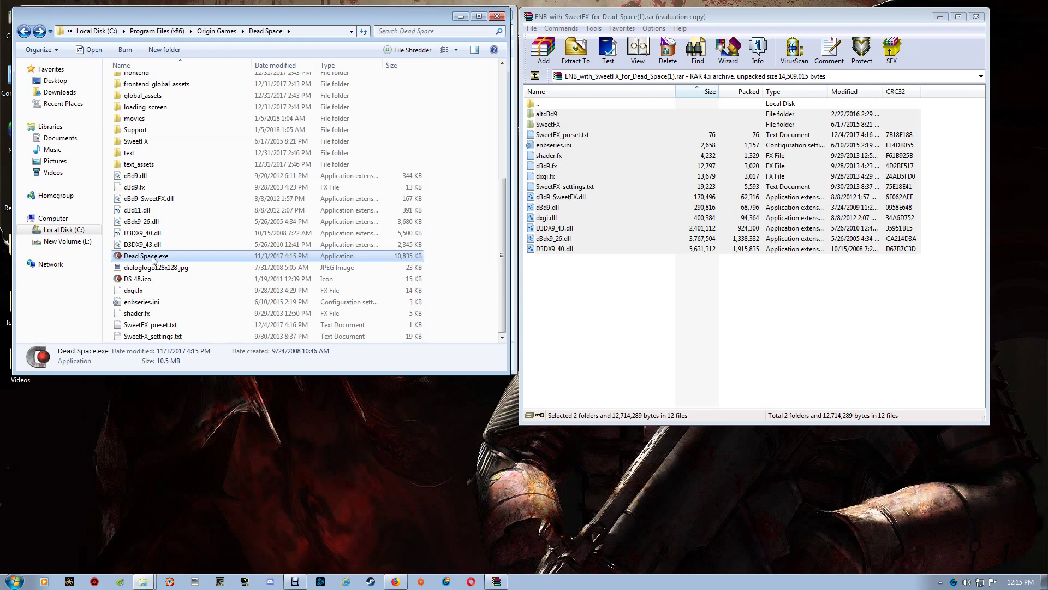
click(153, 257)
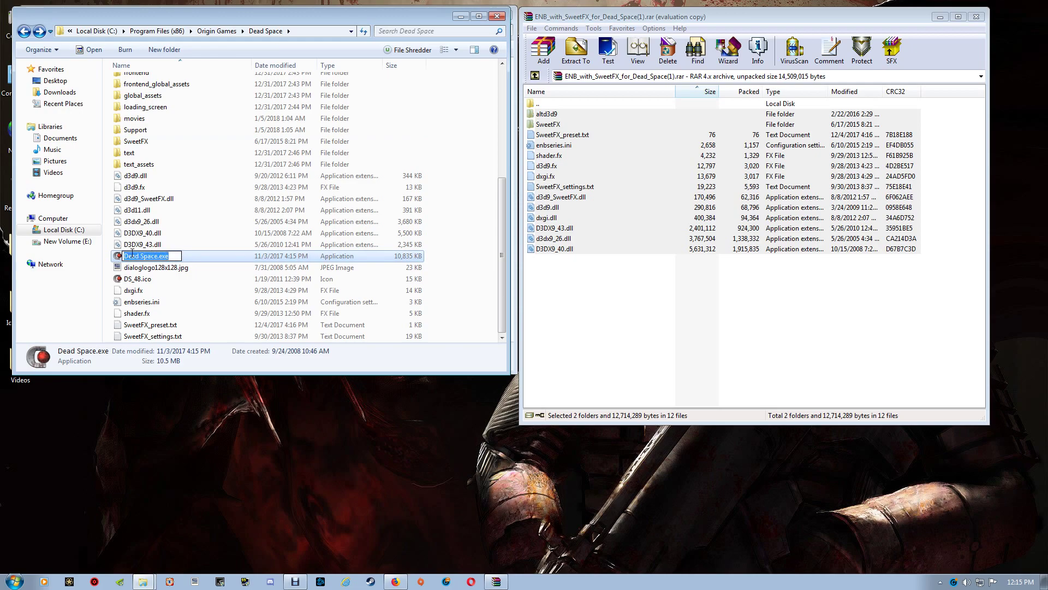
right_click(137, 257)
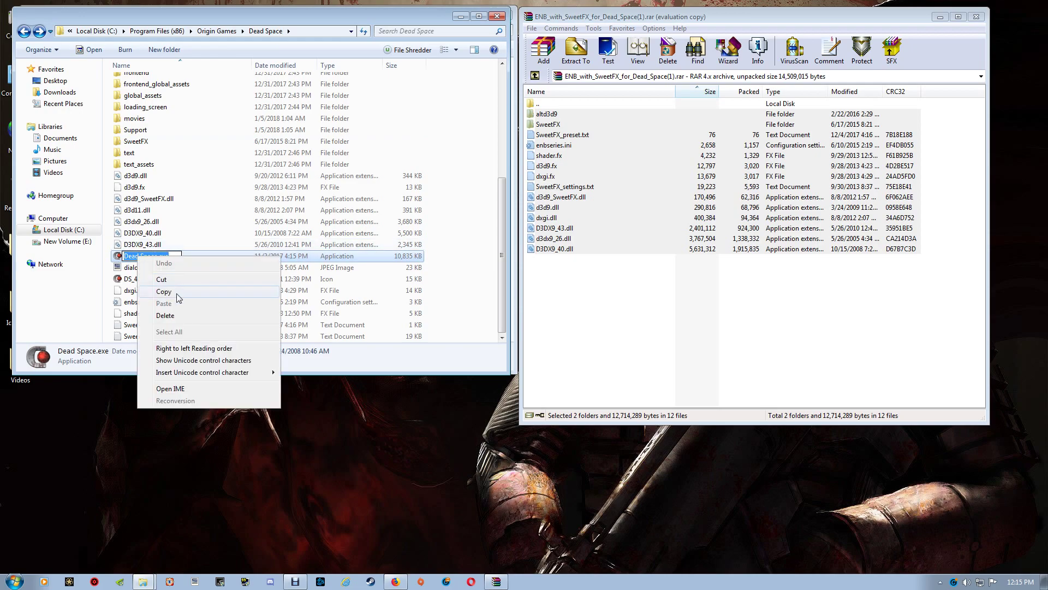
click(176, 293)
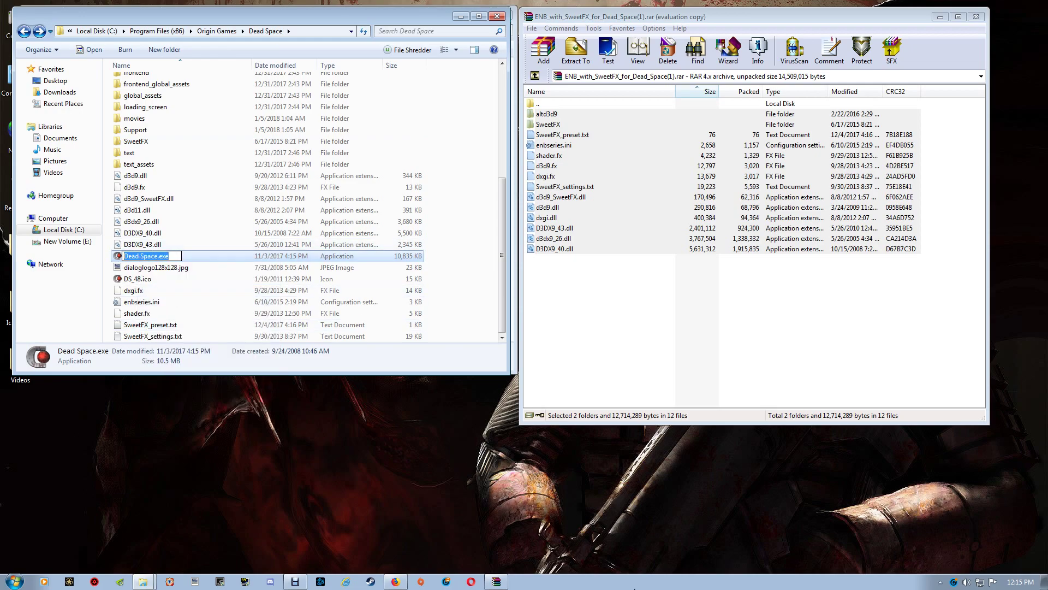
click(939, 582)
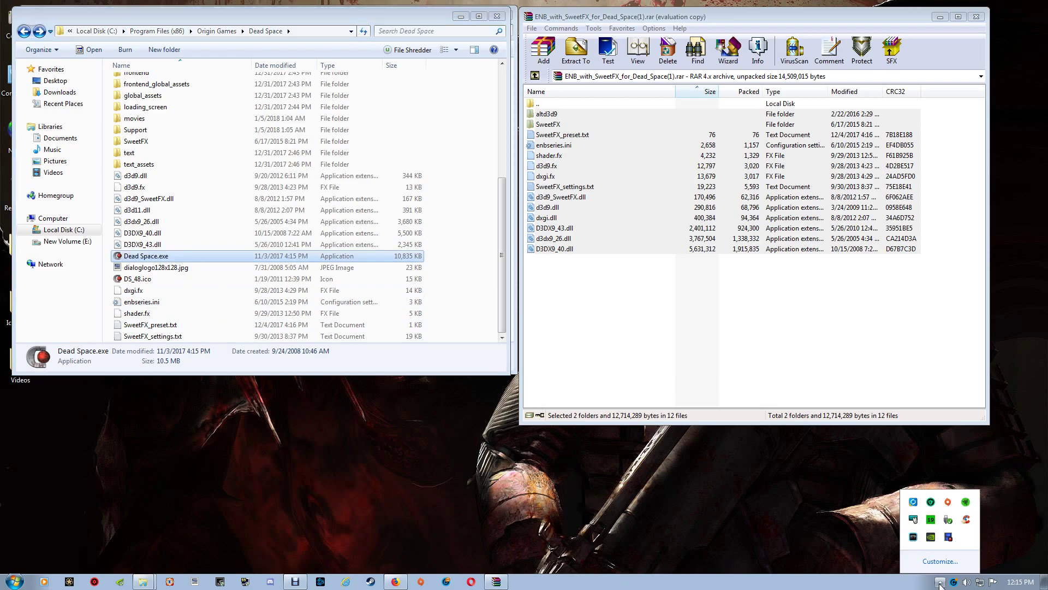
- Launch CleanMem's Settings Wizard and advance through default settings to the Only List mode
right_click(930, 520)
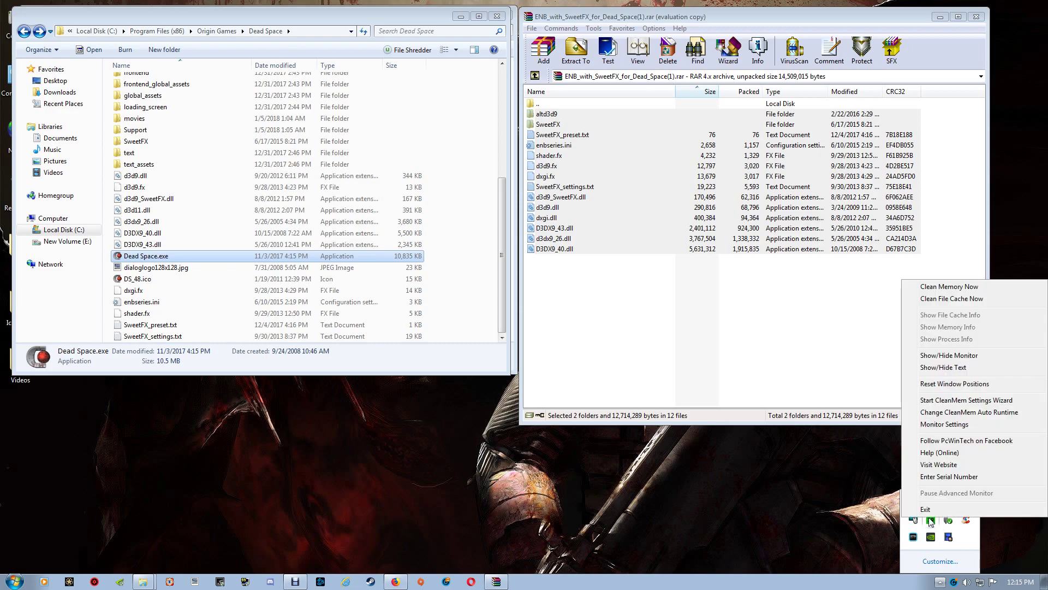
click(953, 402)
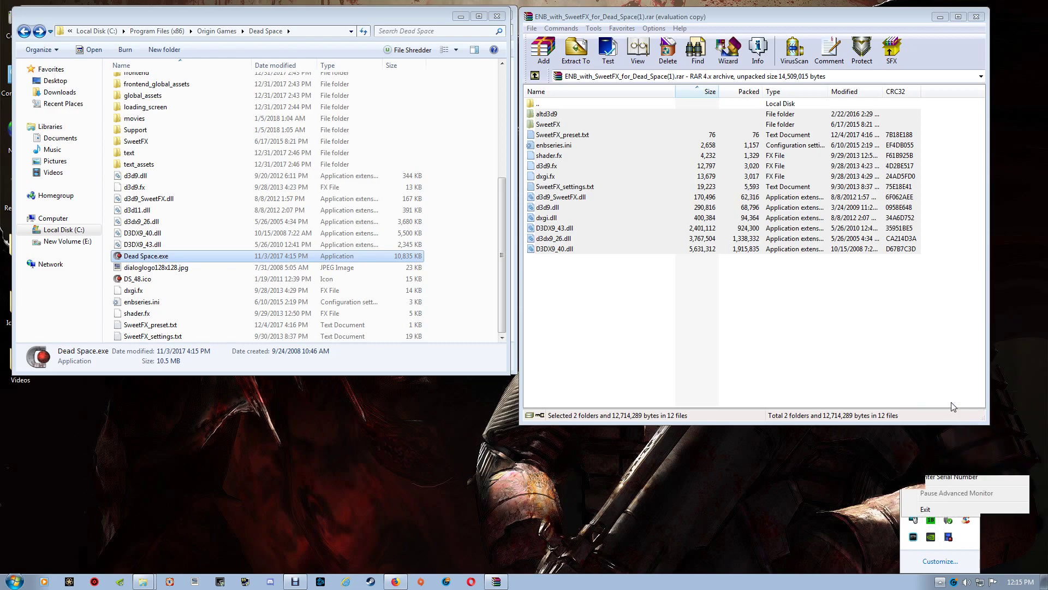
click(644, 329)
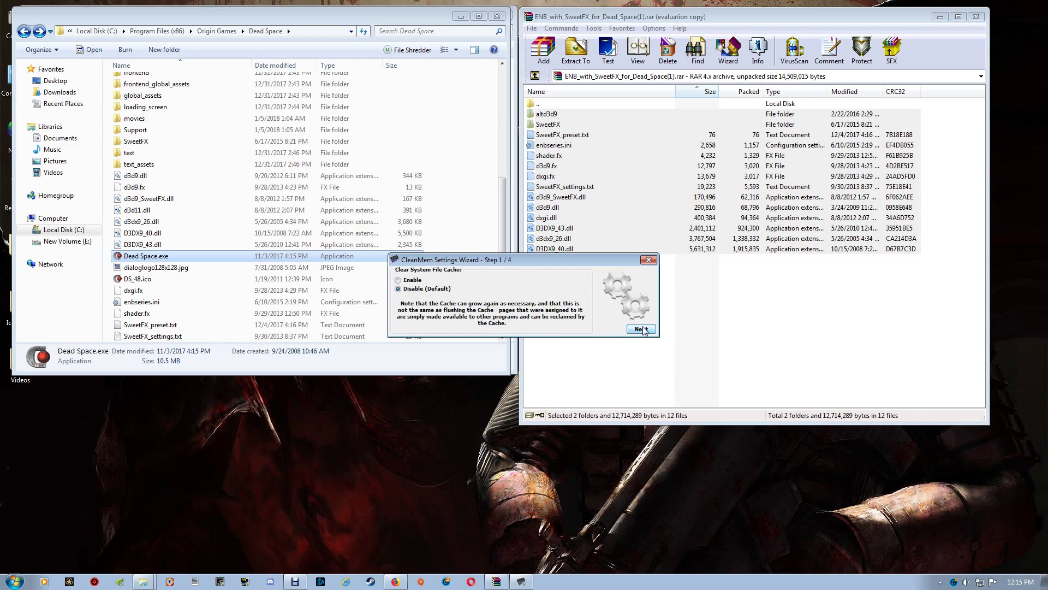
click(643, 328)
click(643, 329)
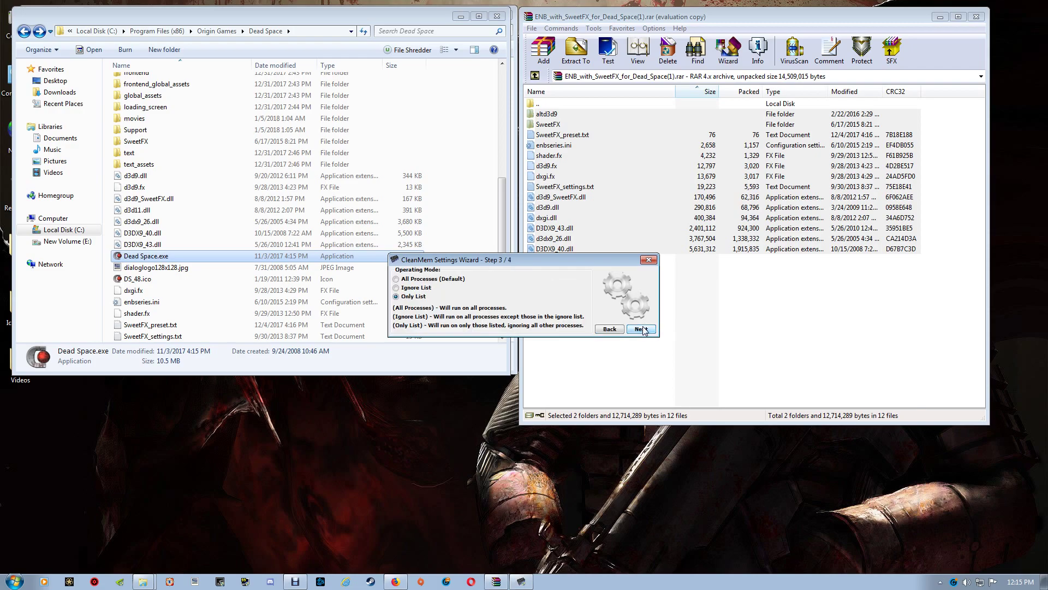
click(642, 329)
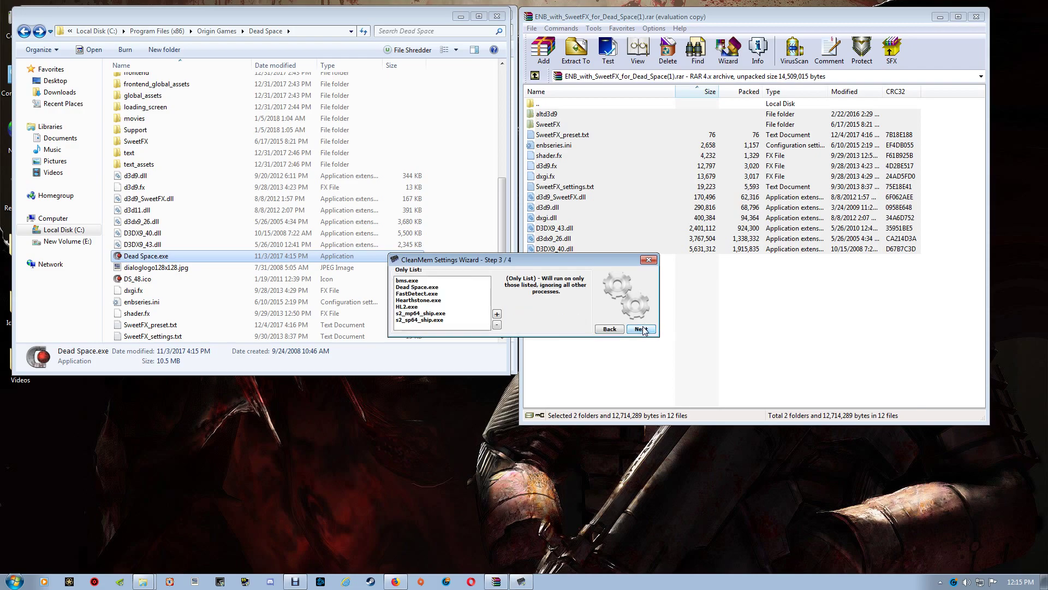
- Add Dead Space.exe to the Only List and finish the wizard
click(496, 316)
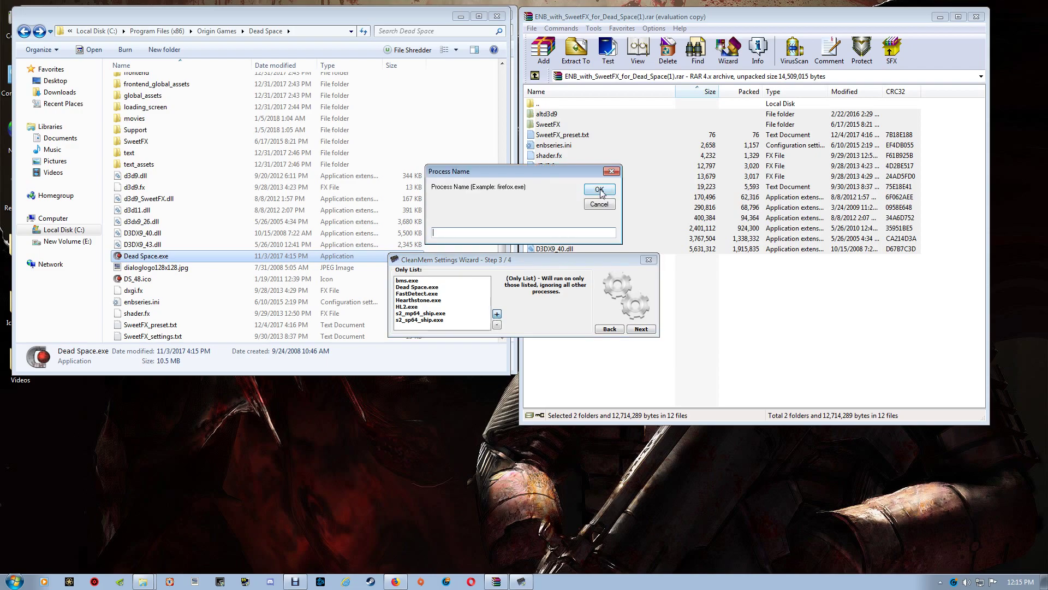
right_click(497, 235)
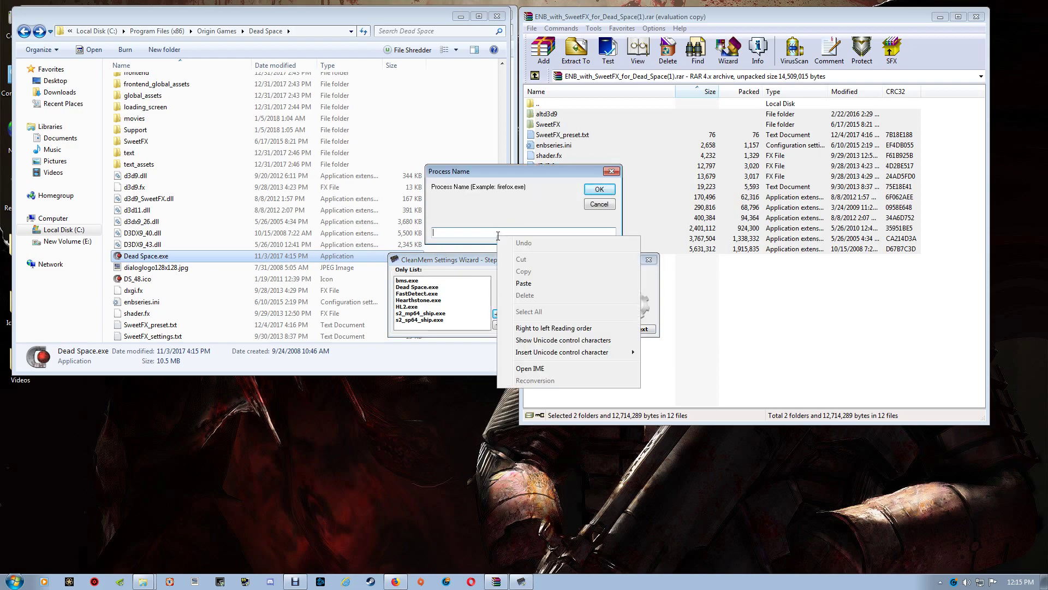
click(525, 284)
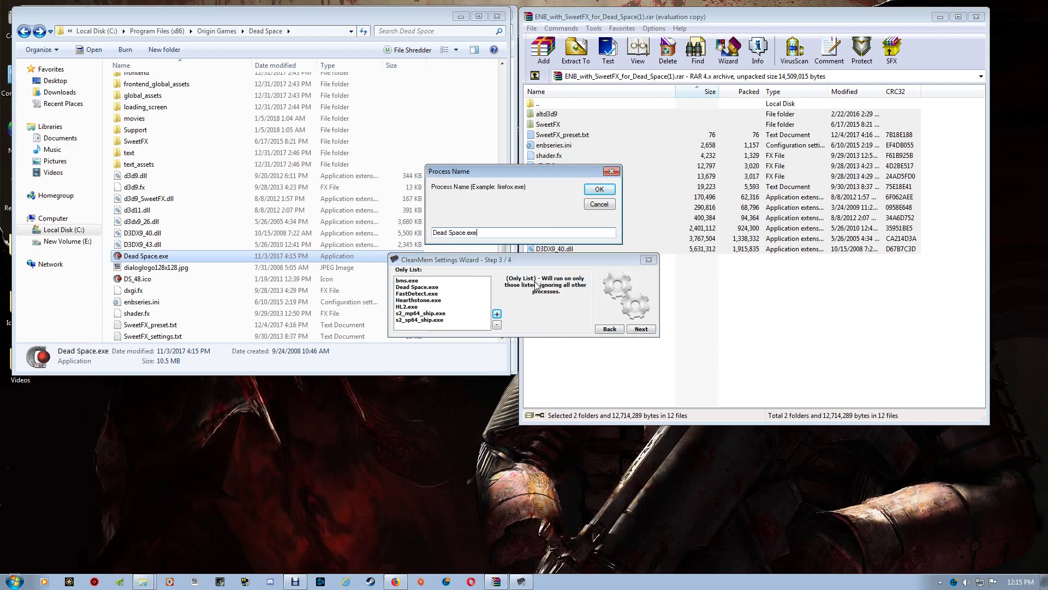
click(595, 191)
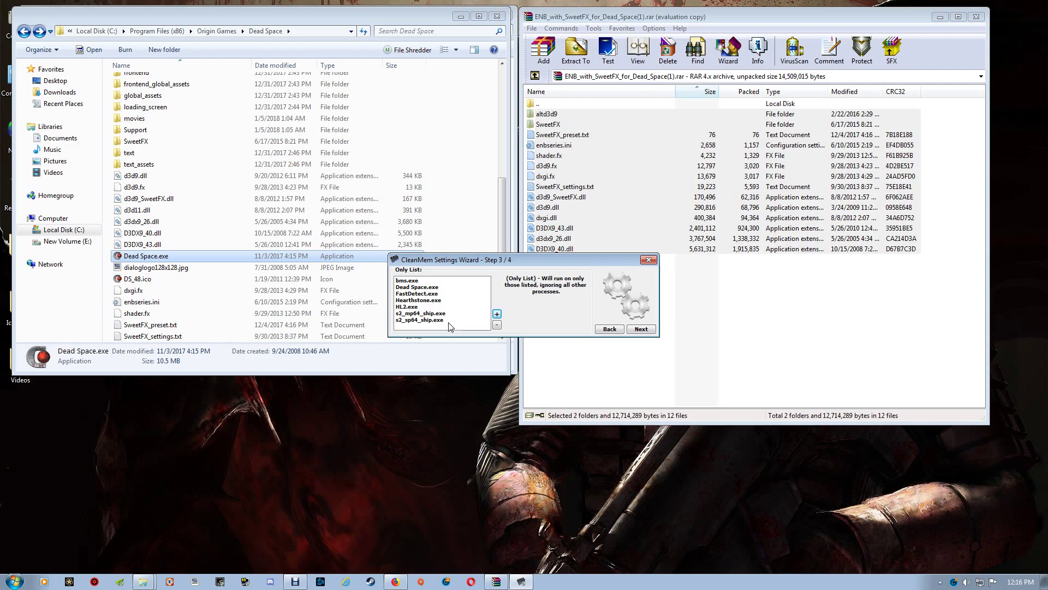
click(648, 330)
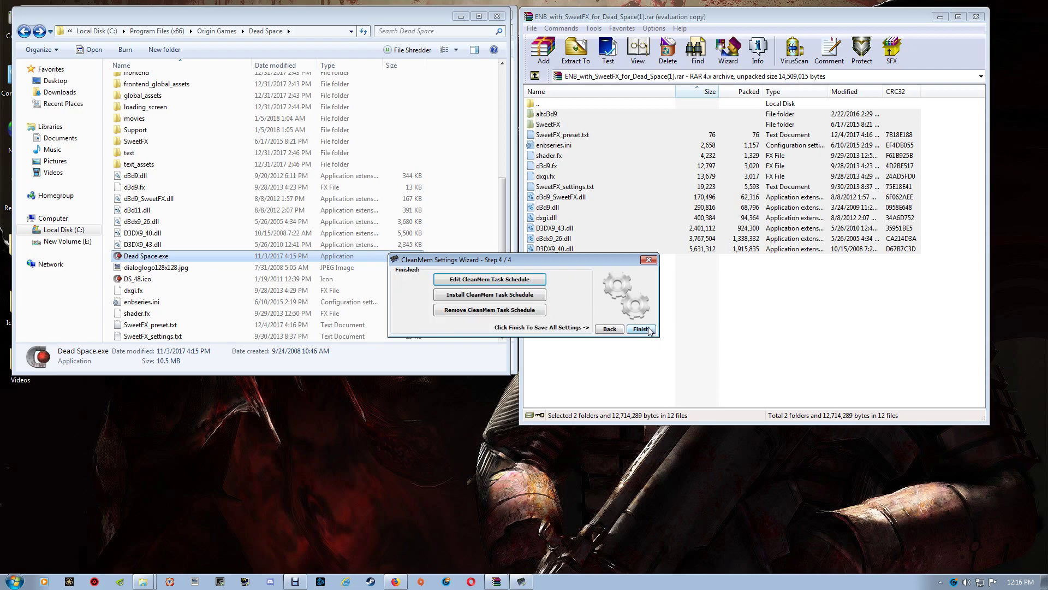
click(641, 328)
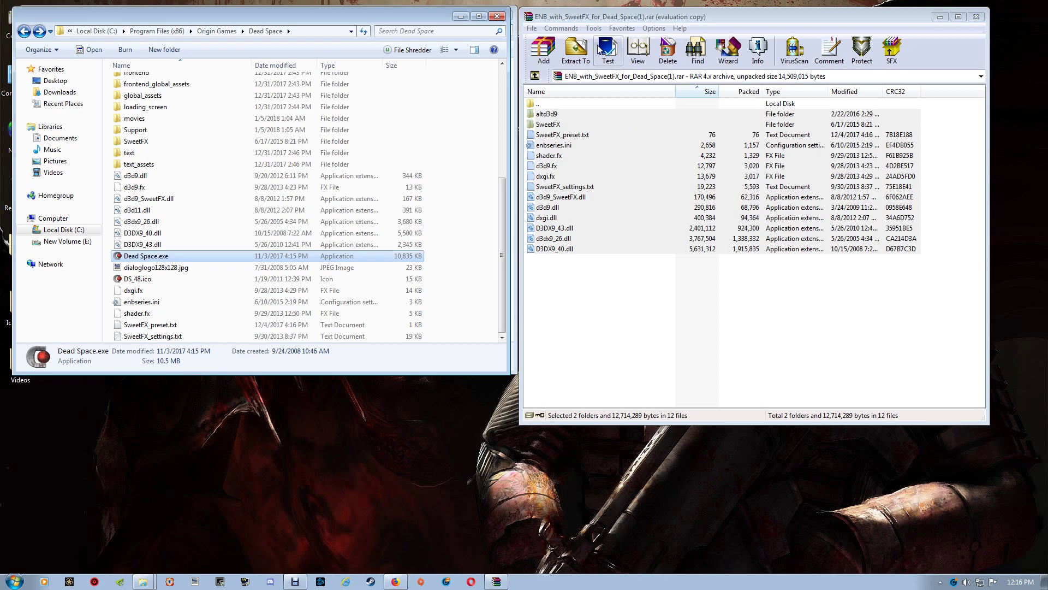